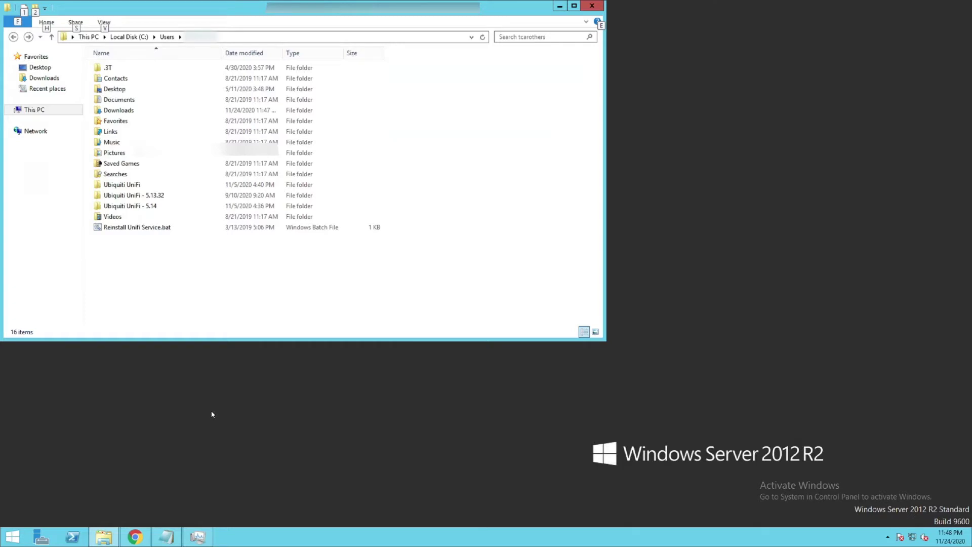
- Stop the UniFi Controller service from Task Manager's Services tab so no PID remains
{"action": "left_click", "coordinate": [197, 538]}
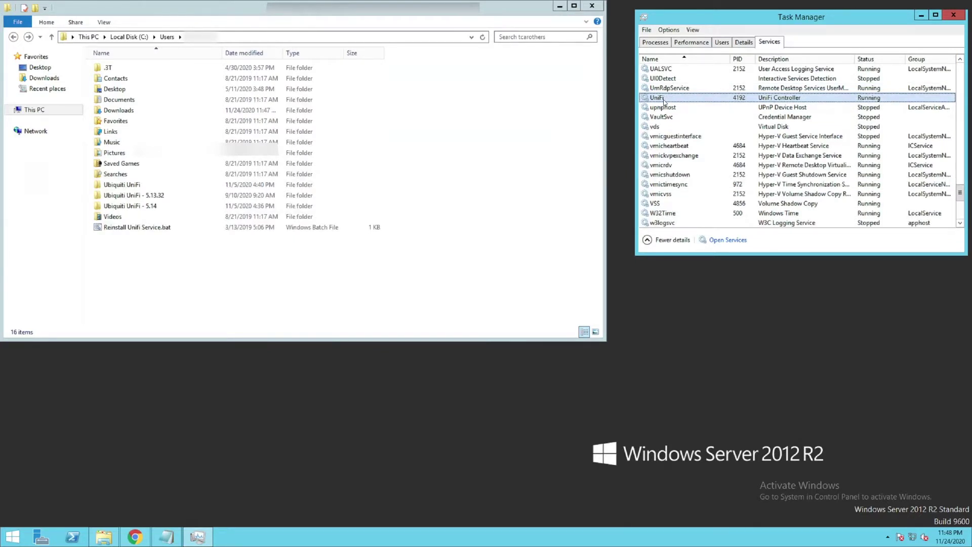
{"action": "right_click", "coordinate": [663, 101]}
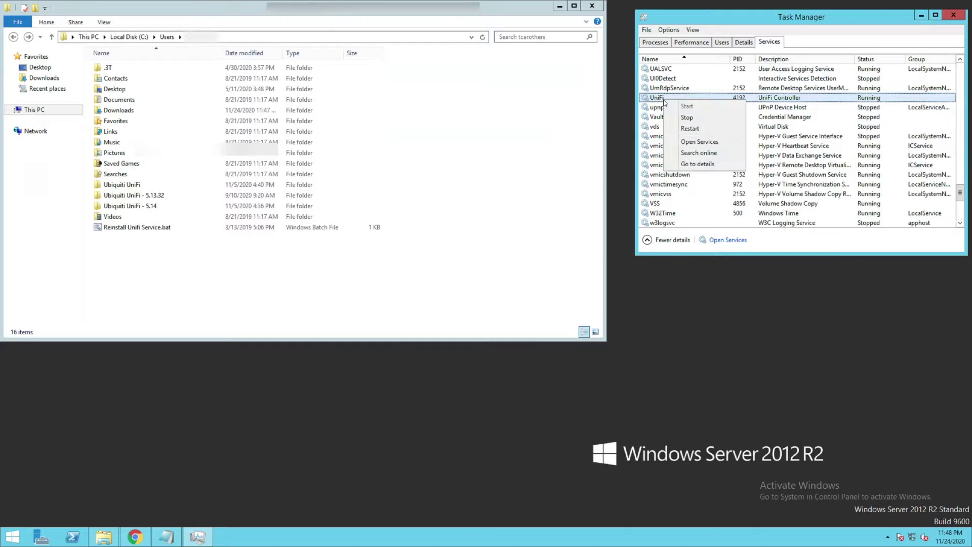
{"action": "left_click", "coordinate": [685, 120]}
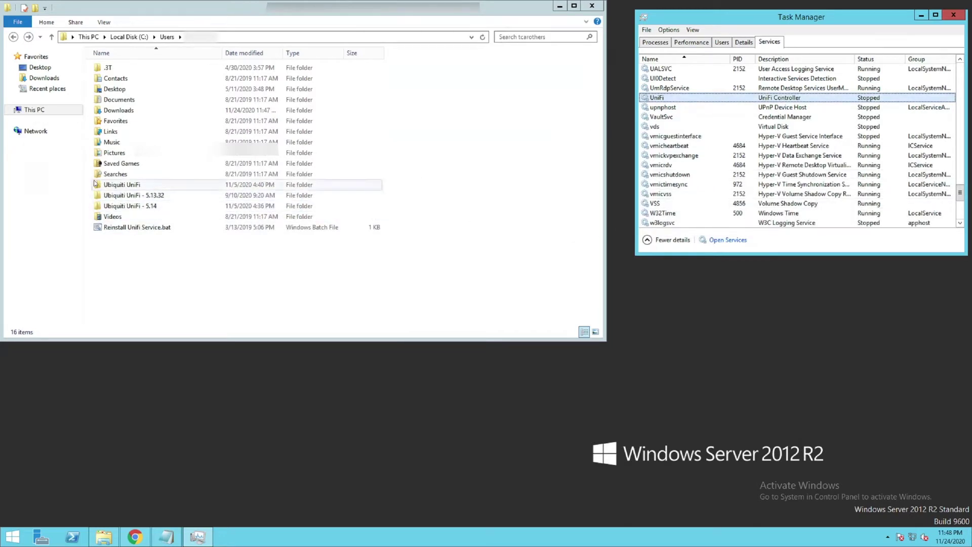
- Copy the Ubiquiti UniFi folder and paste a duplicate, Ubiquiti UniFi - Copy, in the same folder
{"action": "right_click", "coordinate": [138, 185]}
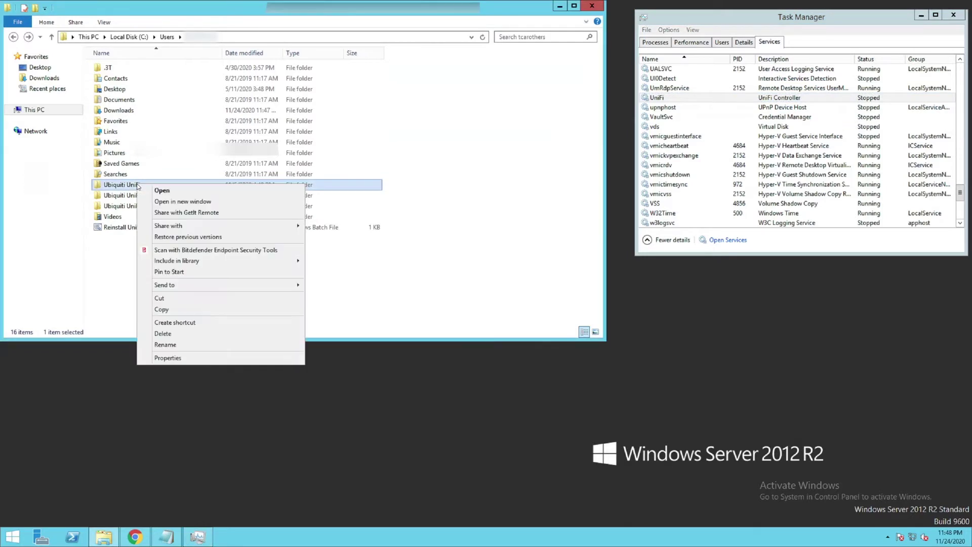
{"action": "left_click", "coordinate": [171, 310]}
{"action": "right_click", "coordinate": [145, 278]}
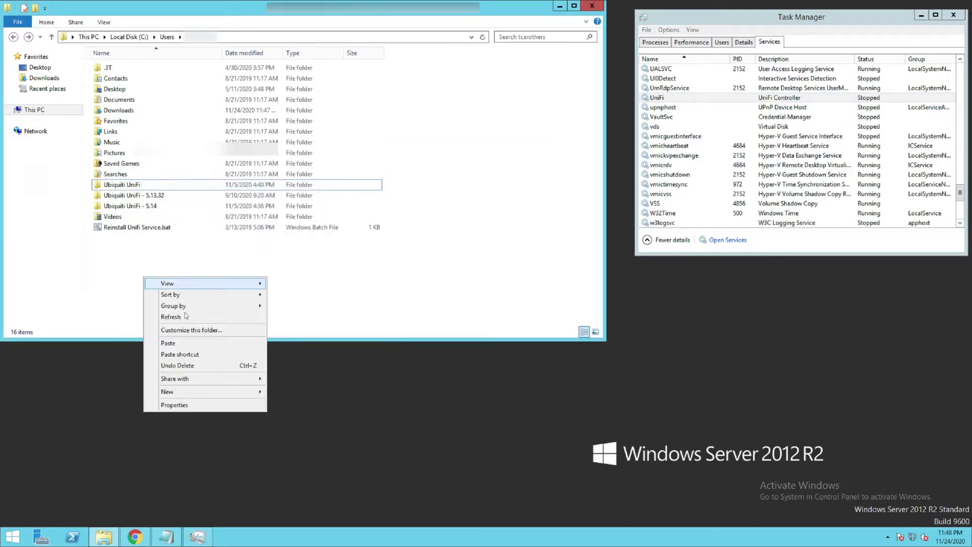
{"action": "left_click", "coordinate": [183, 343]}
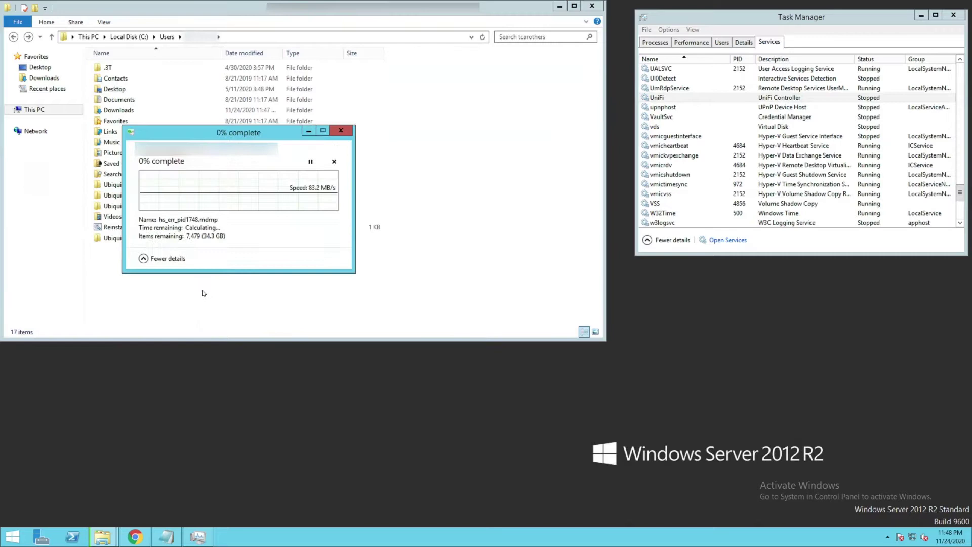
{"action": "mouse_move", "coordinate": [971, 546]}
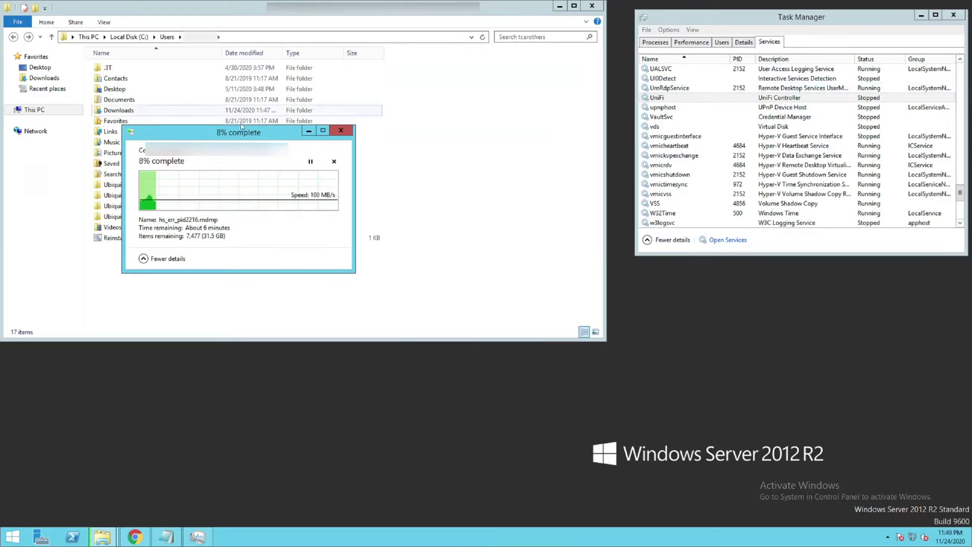
{"action": "left_click_drag", "start_coordinate": [260, 132], "coordinate": [502, 68]}
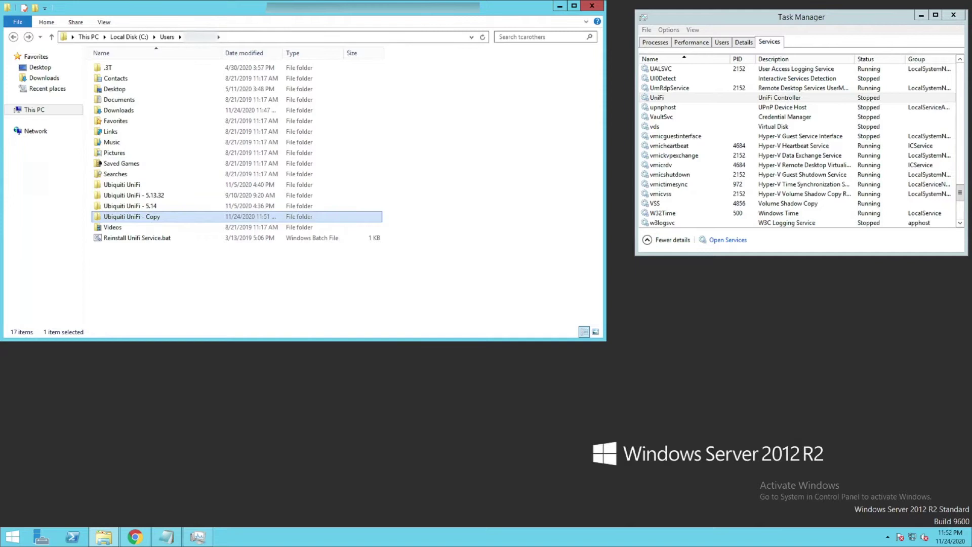
- Rename the Ubiquiti UniFi - Copy folder to 'Ubiquiti UniFi - 6.0.28'
{"action": "left_click", "coordinate": [232, 258]}
{"action": "left_click", "coordinate": [161, 219]}
{"action": "left_click", "coordinate": [161, 219]}
{"action": "left_click", "coordinate": [169, 222]}
{"action": "left_click", "coordinate": [163, 217]}
{"action": "left_click", "coordinate": [162, 217]}
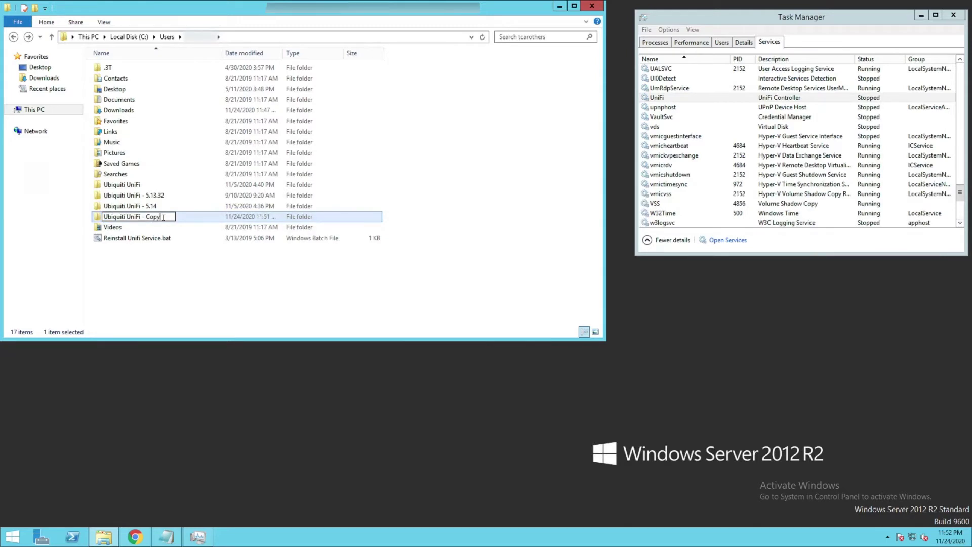
{"action": "key", "text": "BackSpace"}
{"action": "key", "text": "BackSpace"}
{"action": "key", "text": "BackSpace"}
{"action": "key", "text": "BackSpace"}
{"action": "type", "text": "6.0.28"}
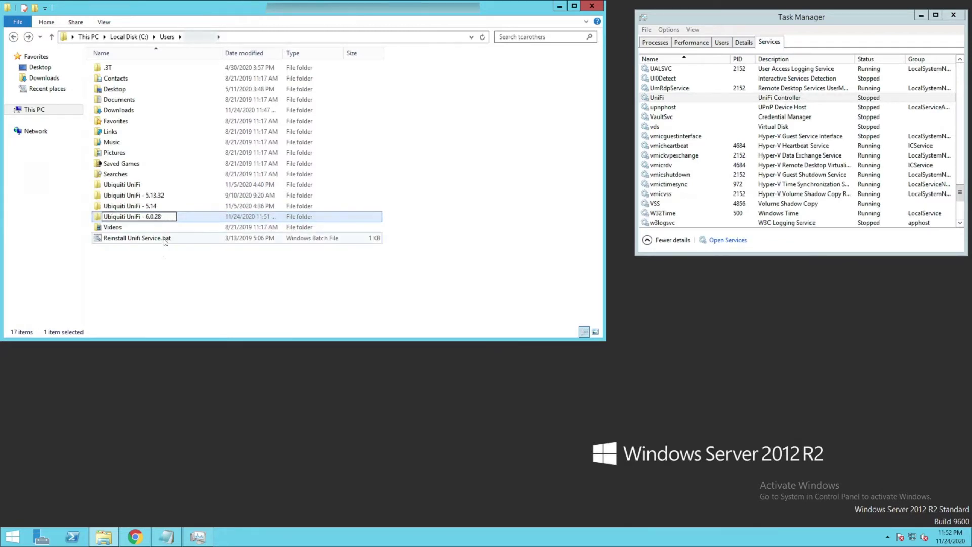
{"action": "key", "text": "Return"}
- Launch UniFi-installer.exe from the Downloads folder
{"action": "left_click", "coordinate": [160, 285]}
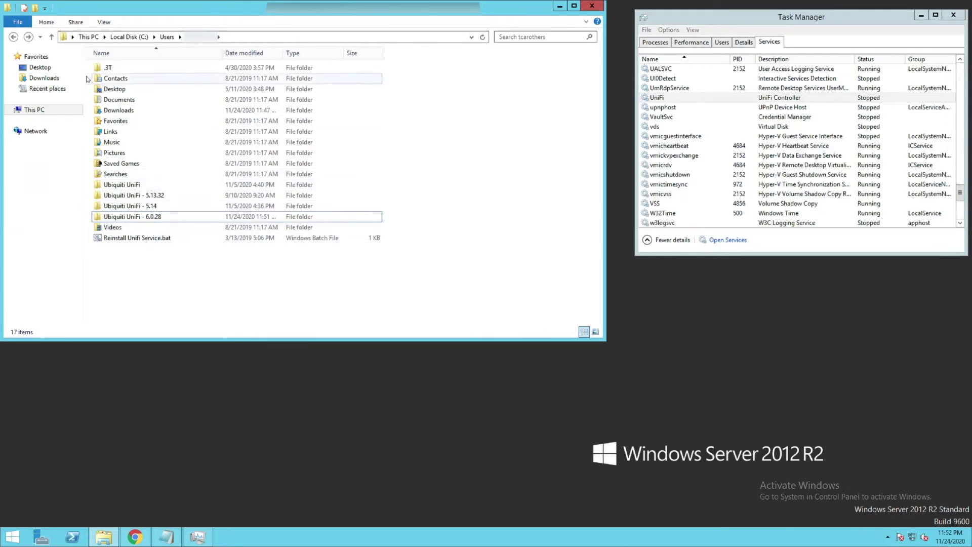
{"action": "double_click", "coordinate": [122, 110]}
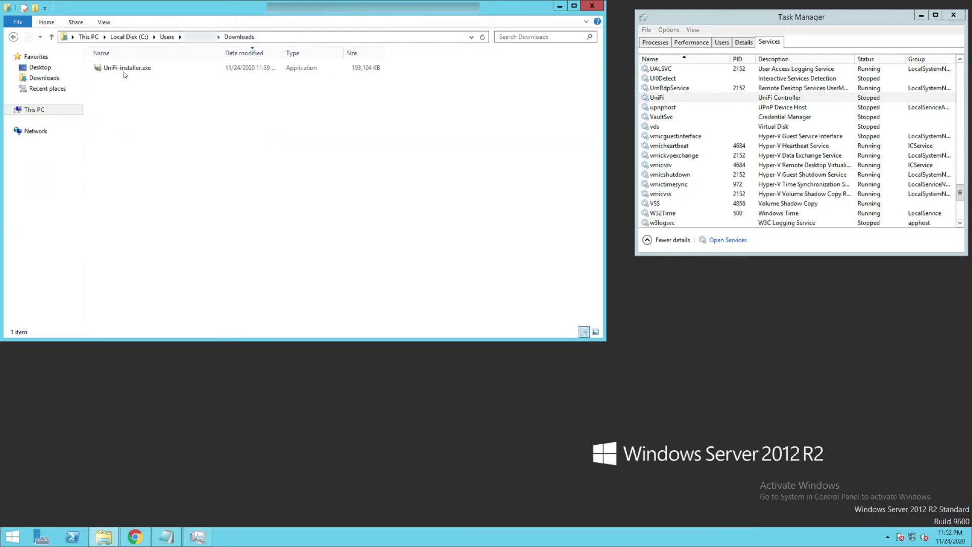
{"action": "double_click", "coordinate": [124, 69]}
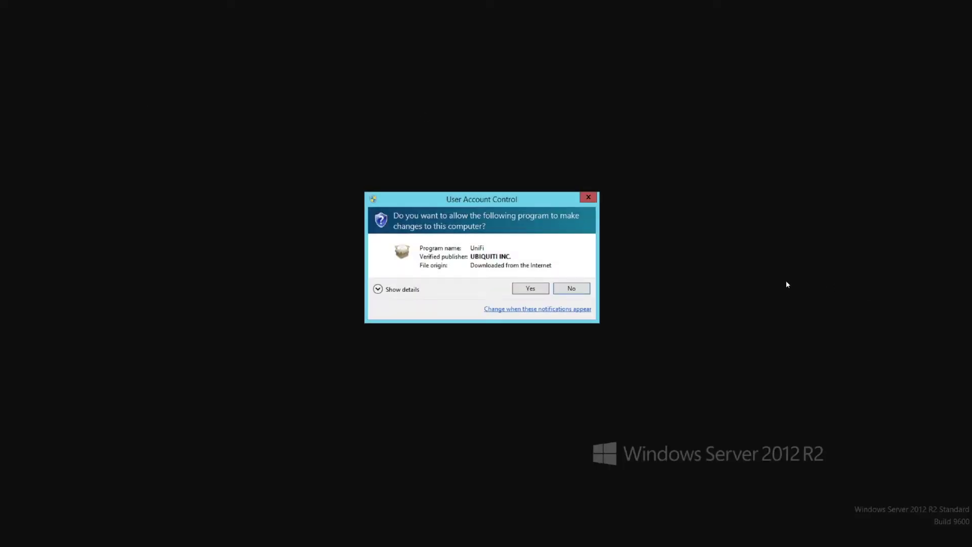
- Allow the installer, start the install, and confirm the 6.0.28-to-6.0.36 upgrade and existing backup
{"action": "left_click", "coordinate": [530, 288]}
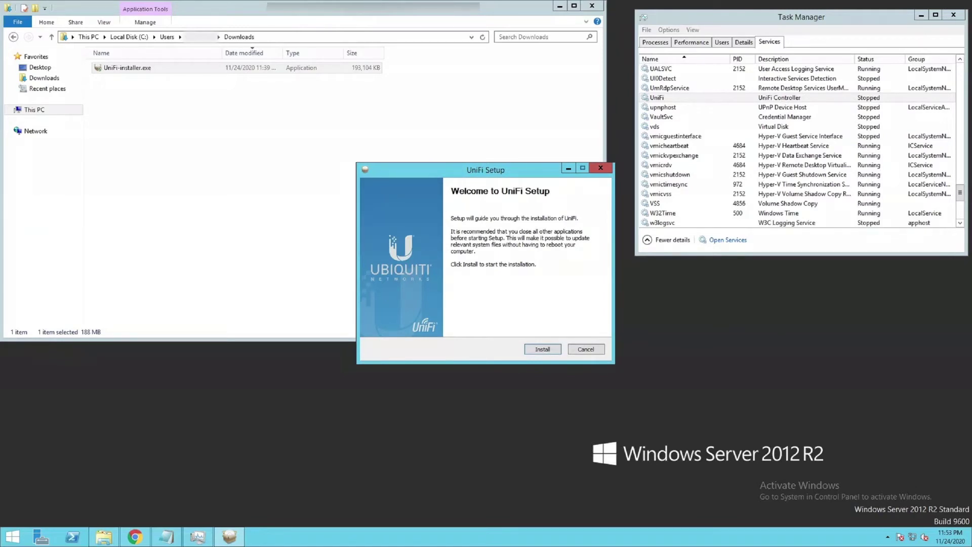
{"action": "left_click", "coordinate": [539, 349]}
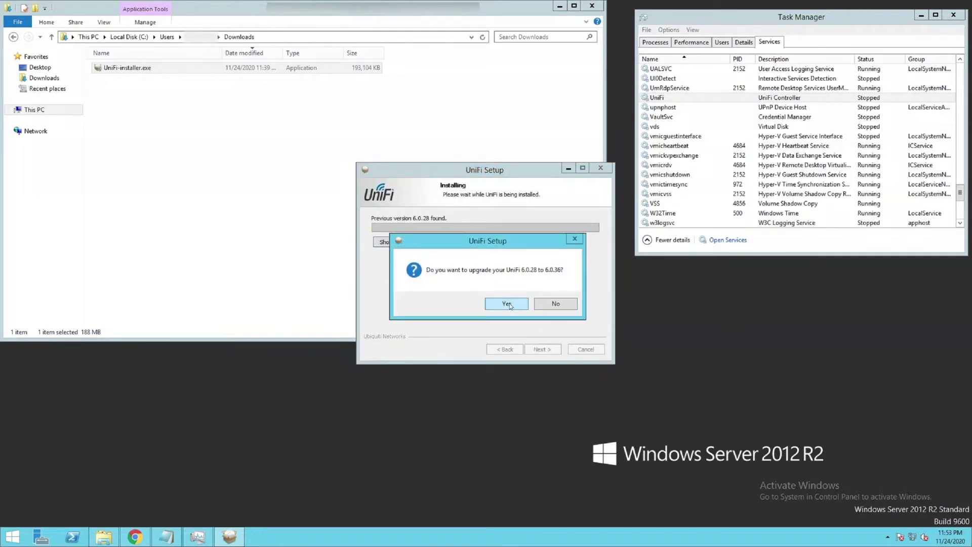
{"action": "left_click", "coordinate": [509, 304]}
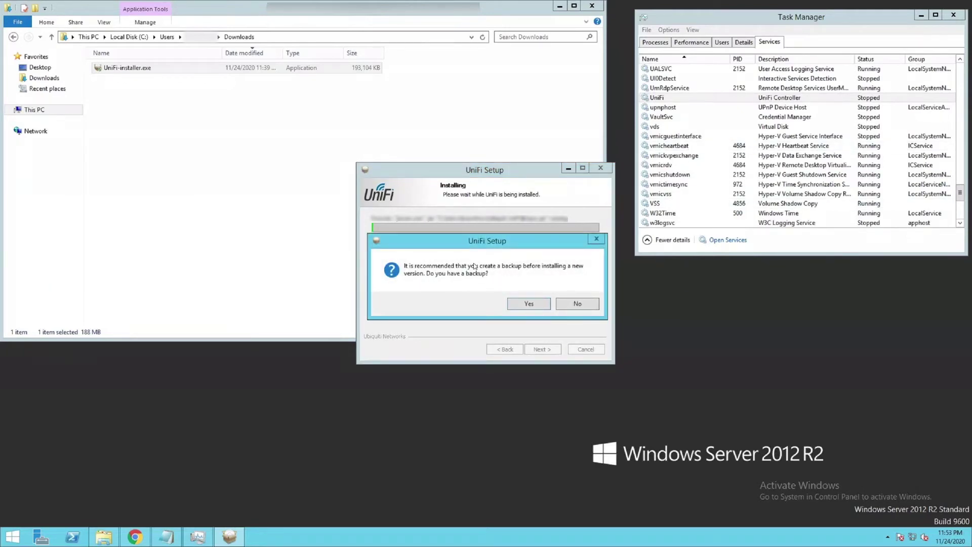
{"action": "left_click", "coordinate": [523, 304]}
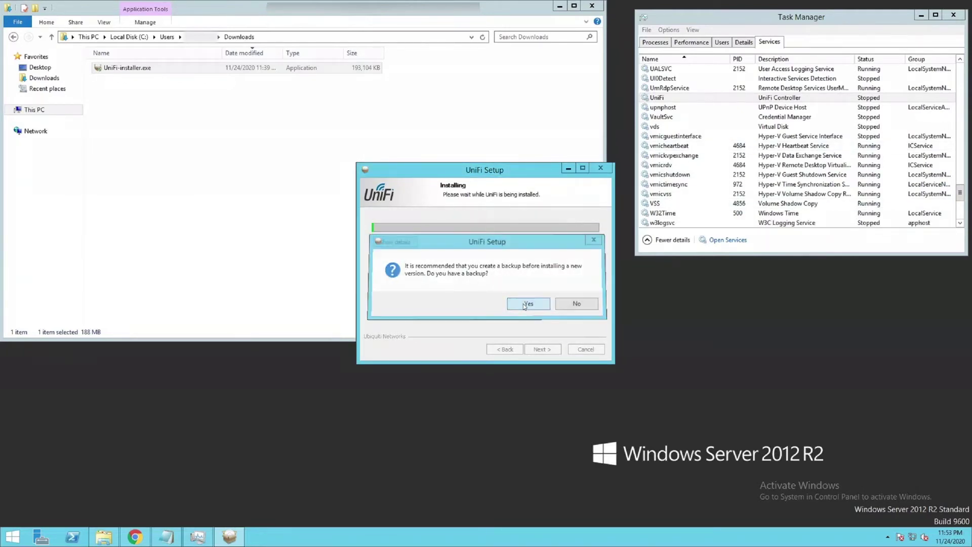
- Bring UniFi Setup forward and uncheck 'Start UniFi Controller after installation'
{"action": "left_click", "coordinate": [202, 37]}
{"action": "left_click", "coordinate": [442, 353]}
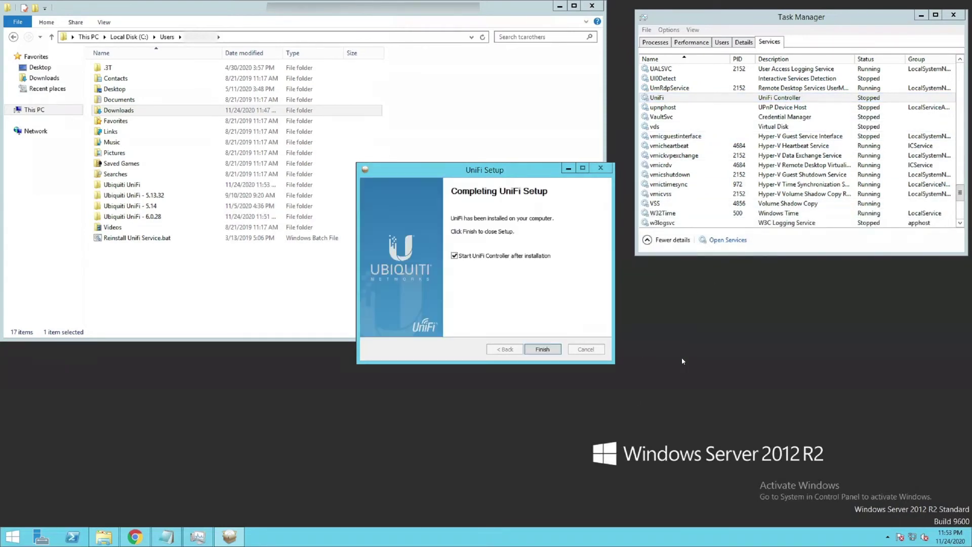
{"action": "left_click", "coordinate": [455, 256]}
- Finish UniFi Setup, then run Reinstall Unifi Service.bat as administrator and approve the UAC prompt
{"action": "left_click", "coordinate": [542, 349]}
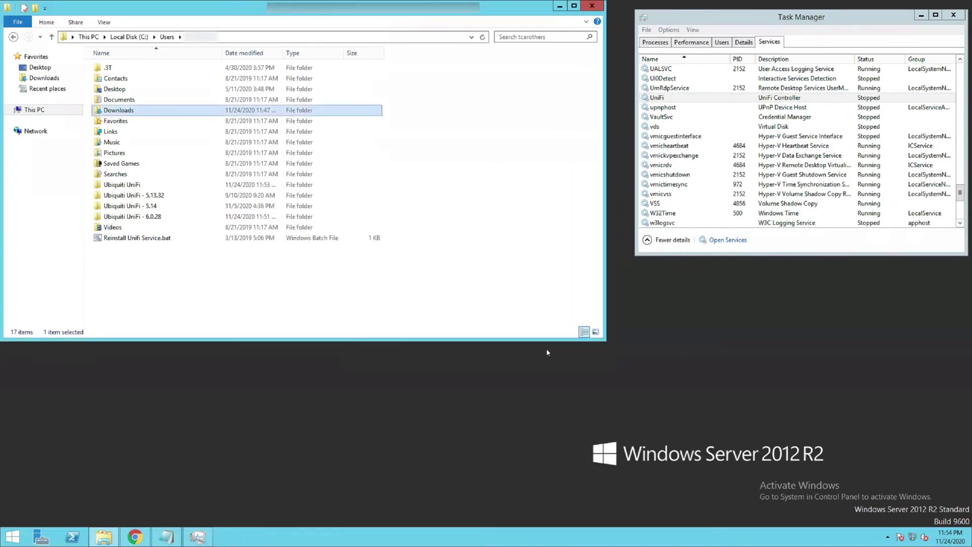
{"action": "left_click", "coordinate": [653, 330]}
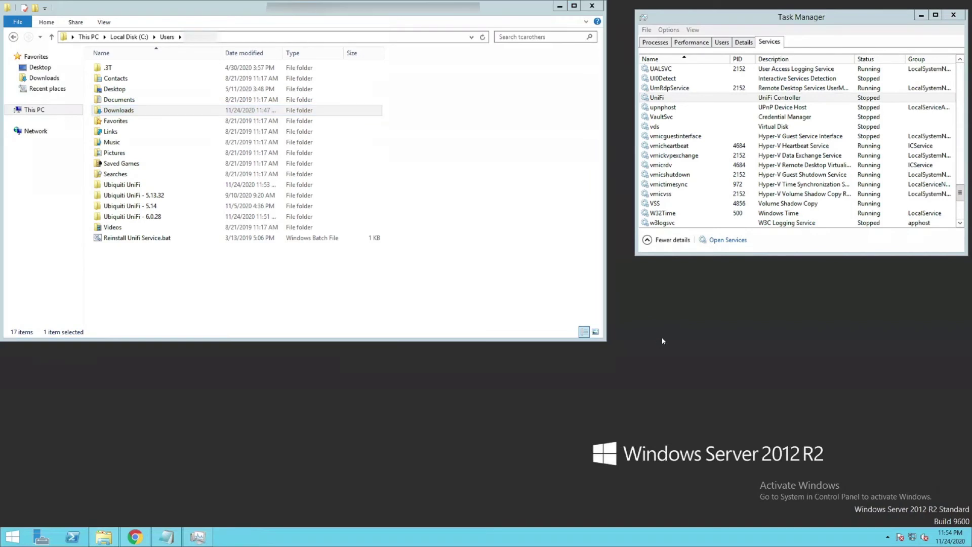
{"action": "left_click", "coordinate": [251, 289]}
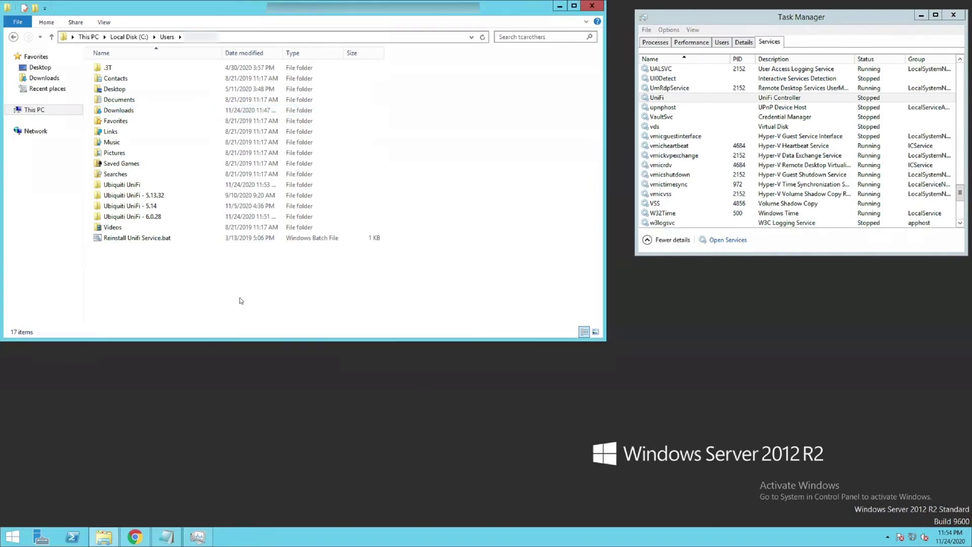
{"action": "right_click", "coordinate": [143, 241]}
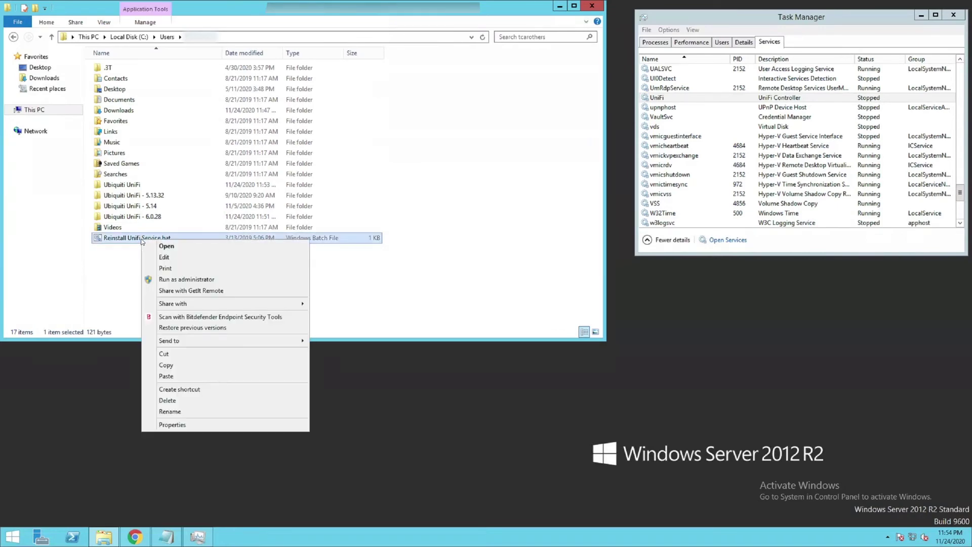
{"action": "left_click", "coordinate": [177, 279]}
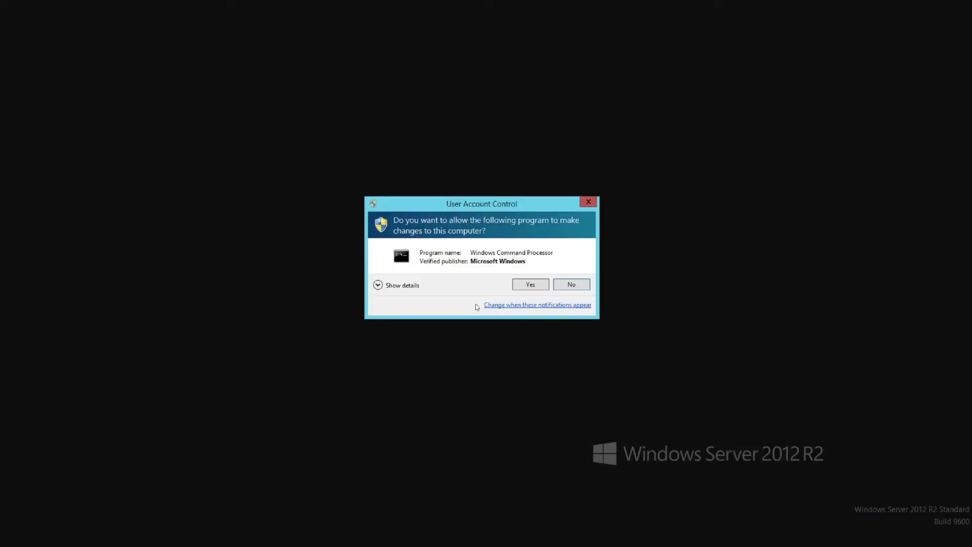
{"action": "left_click", "coordinate": [524, 286]}
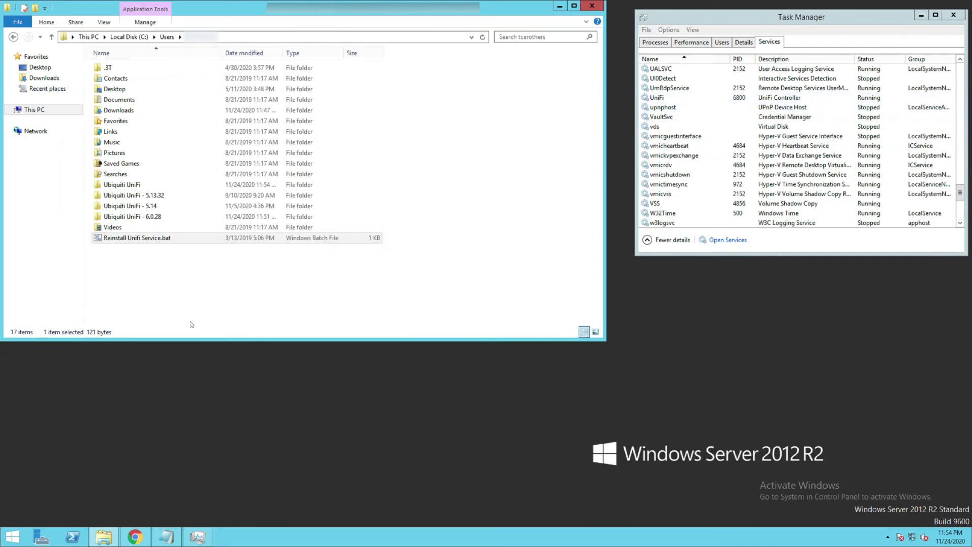
- Show Reinstall Unifi Service.bat in Notepad with its cd, uninstallsvc, installsvc and net start UniFi commands
{"action": "left_click", "coordinate": [165, 538]}
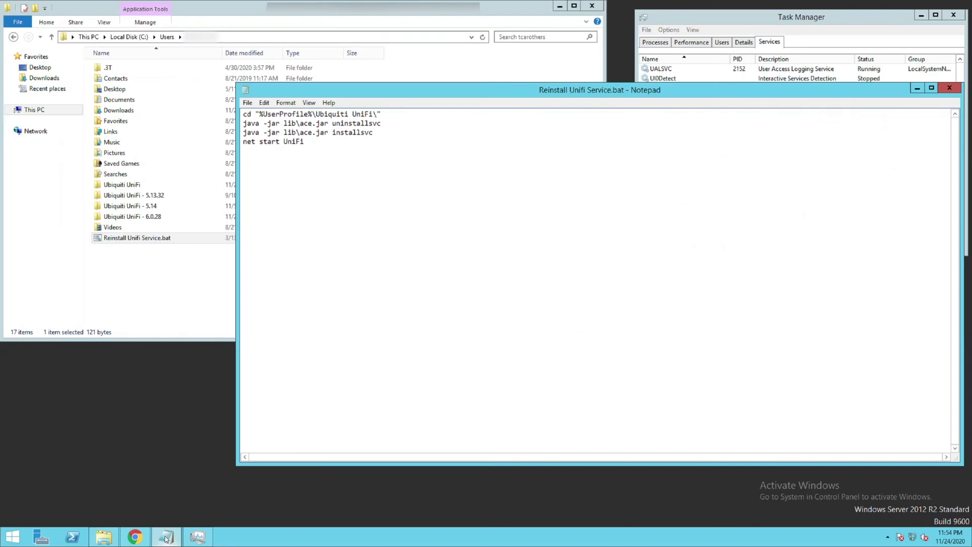